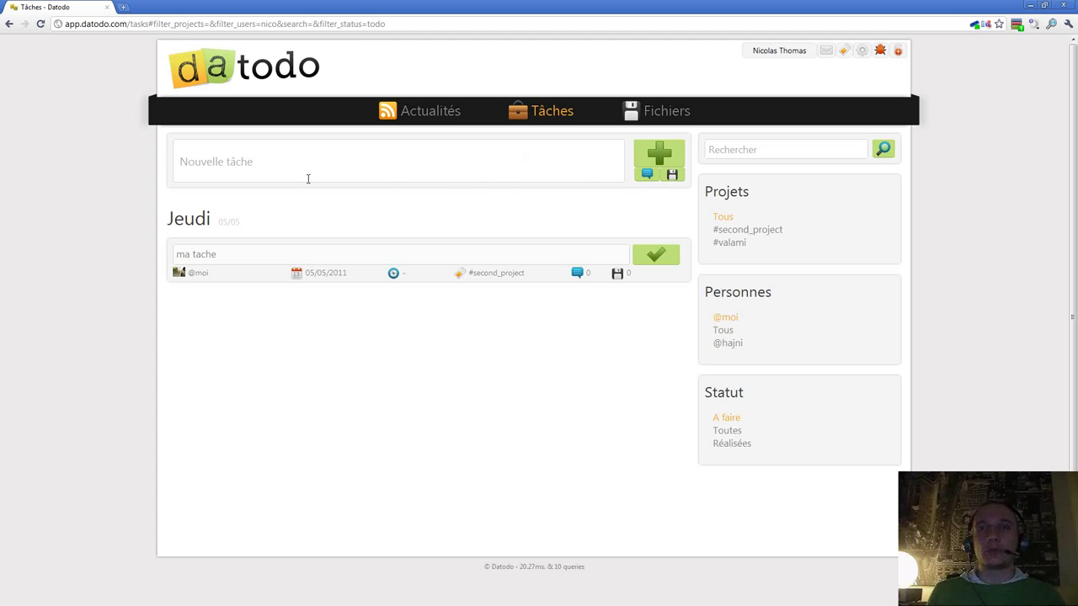
Show the file attachment option of the new task form and hide it again.
left_click(258, 164)
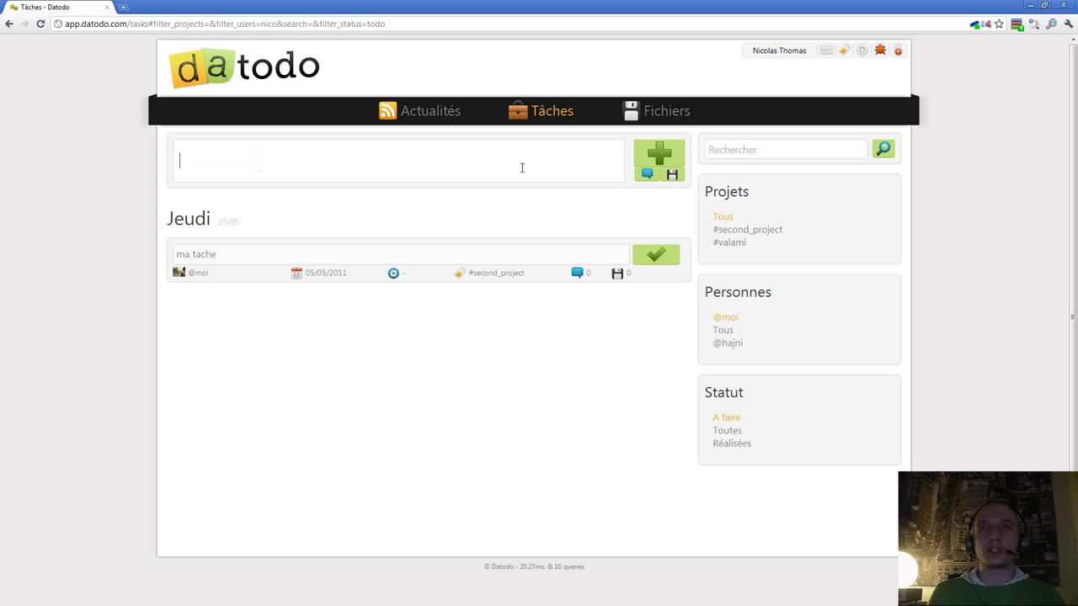
left_click(673, 176)
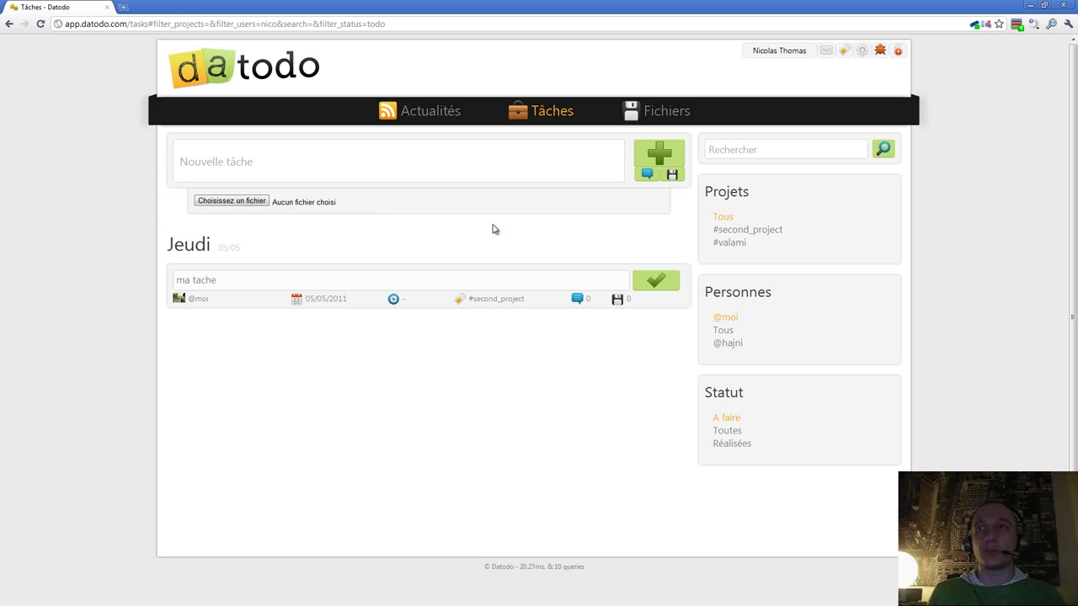
left_click(672, 174)
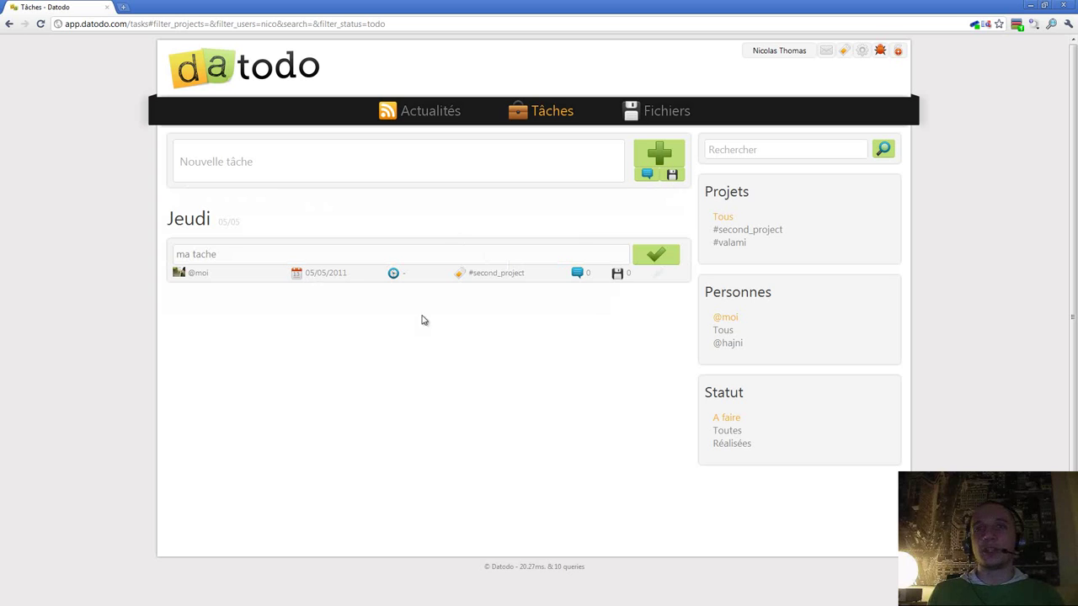
Create the new task "ma 2eme tache #second_project".
left_click(346, 161)
type("ma 2eme t")
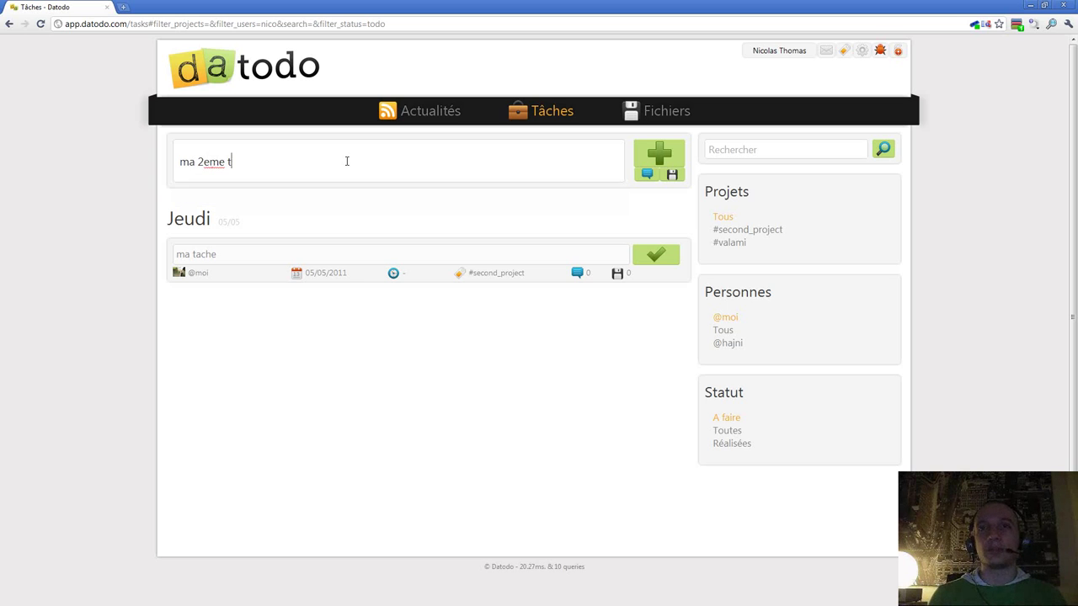
type("ache #second_project")
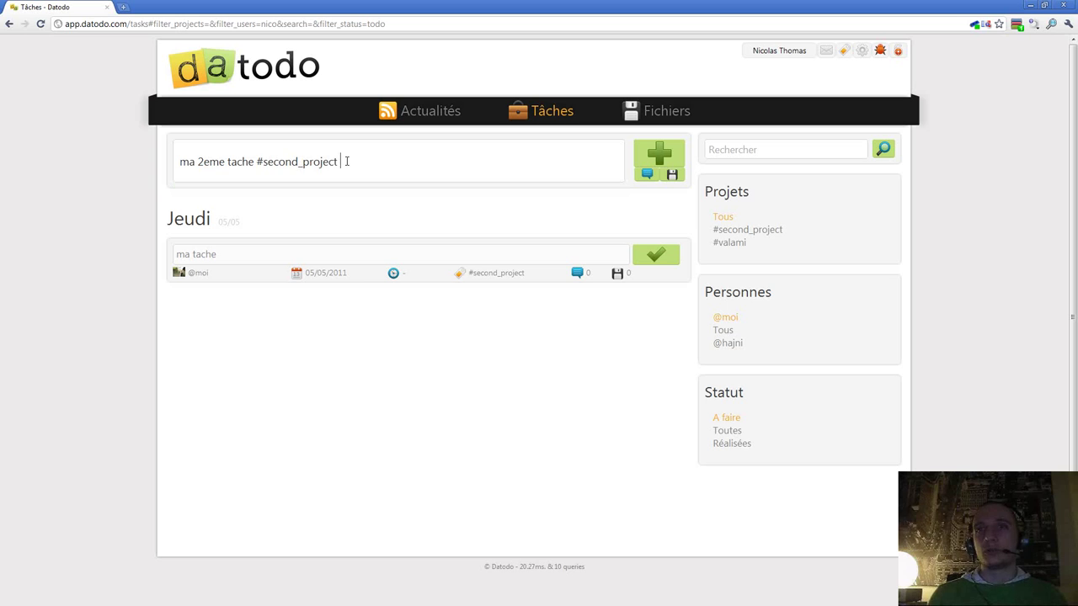
key("Return")
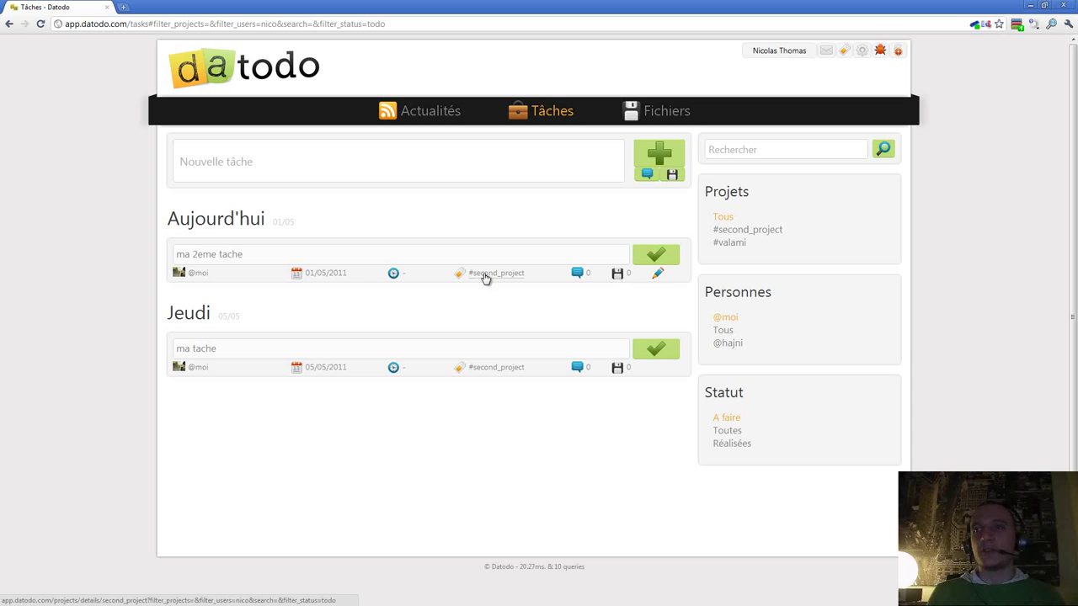
Attach the desktop image "147870_2566 copy.jpg" to the task "ma 2eme tache".
left_click(206, 255)
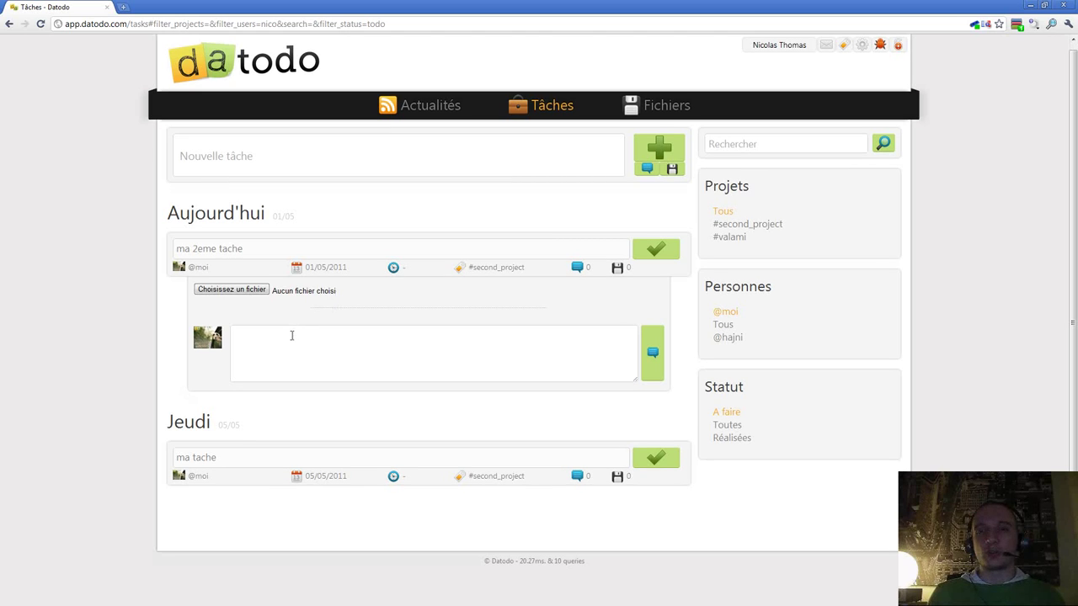
left_click(248, 292)
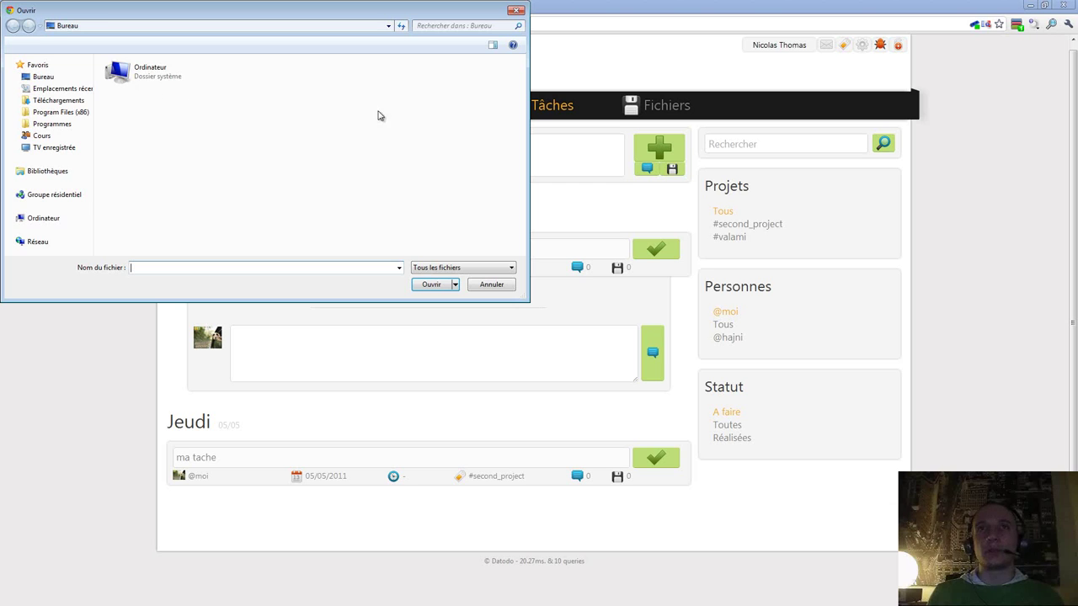
left_click_drag(522, 84, 521, 118)
left_click(313, 135)
double_click(314, 135)
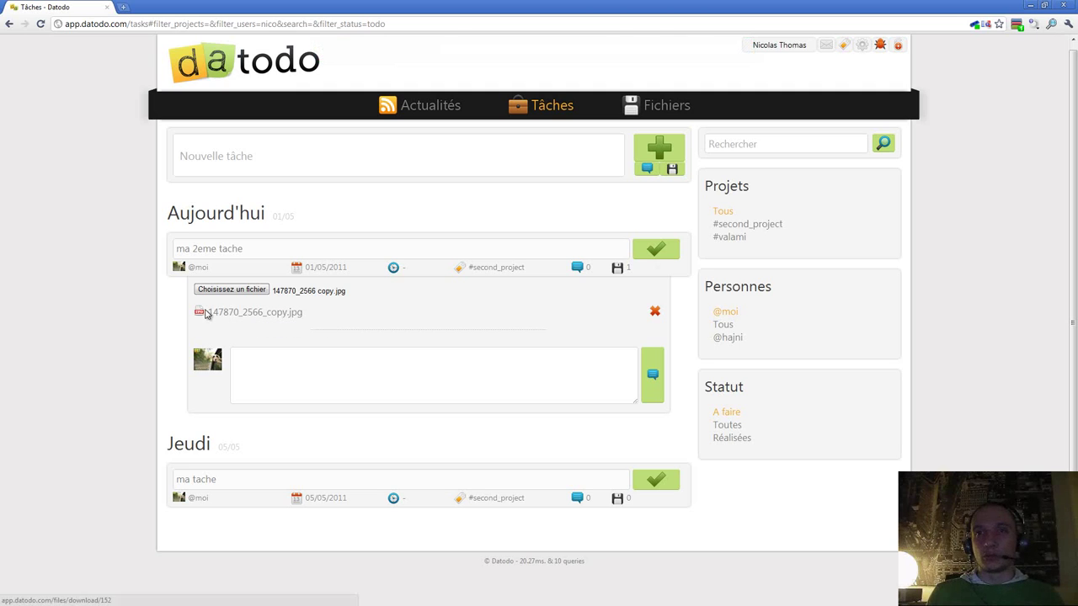
View the attached image 147870_2566_copy.jpg, close the photo viewer and collapse the details of "ma 2eme tache".
left_click(278, 317)
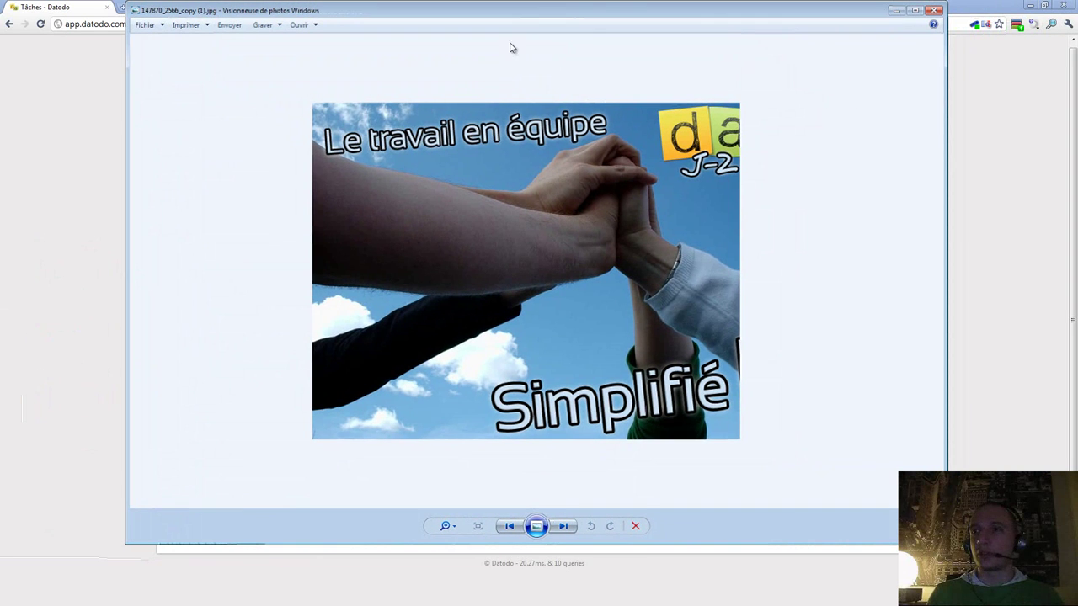
left_click(935, 12)
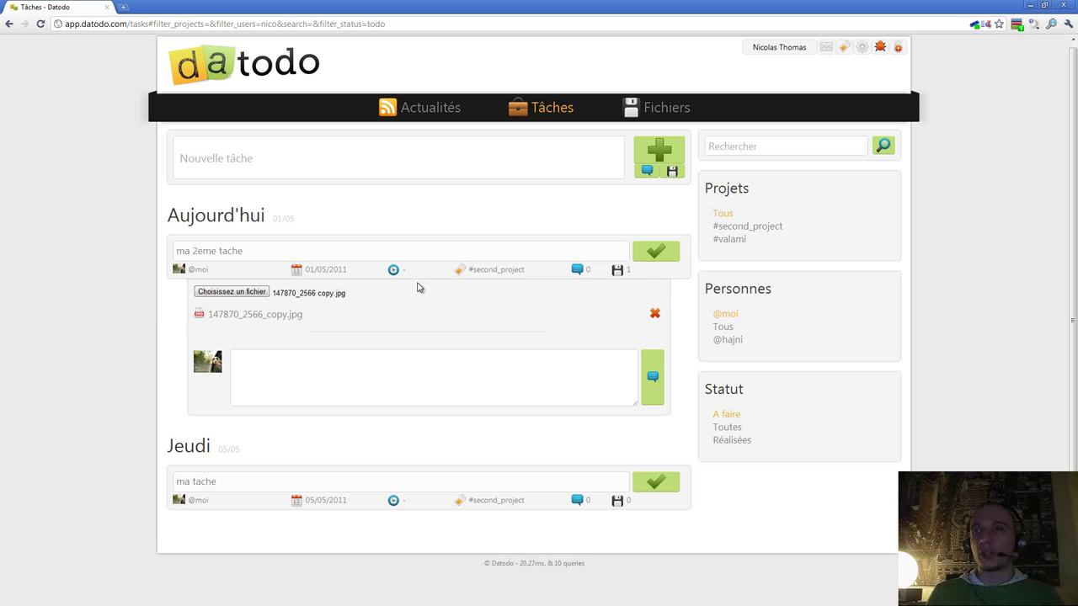
left_click(108, 331)
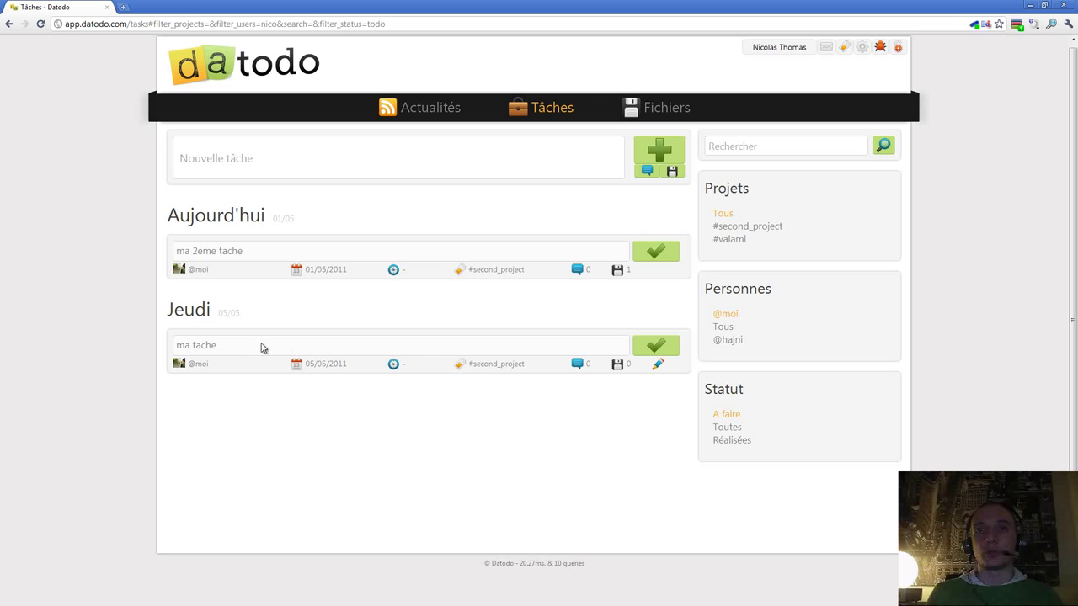
View the details of "ma tache" inline and of "ma 2eme tache" in a separate tab, and return to the task list.
left_click(207, 350)
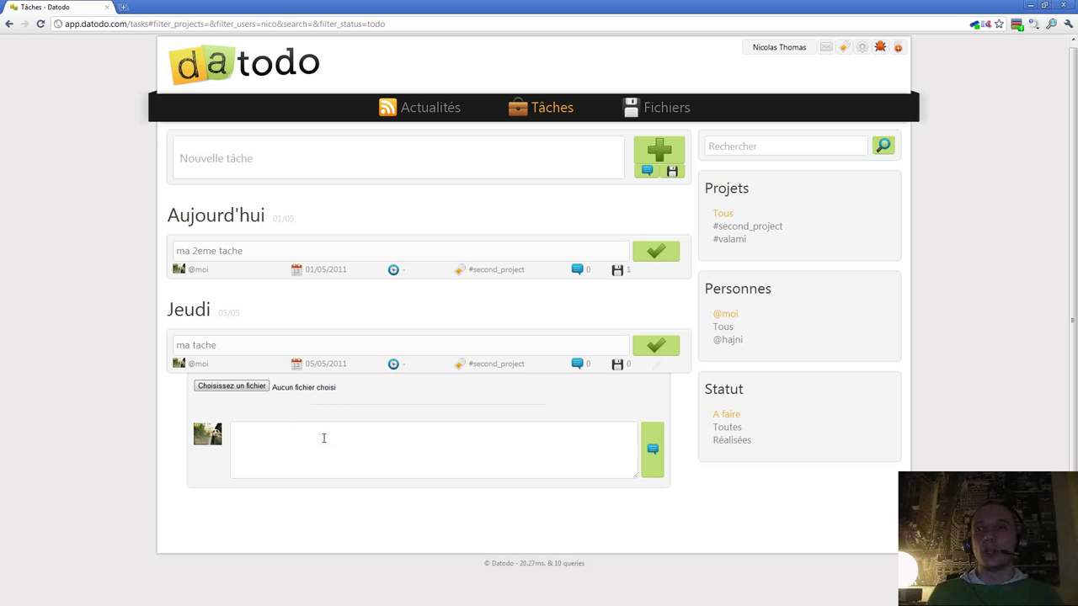
right_click(213, 256)
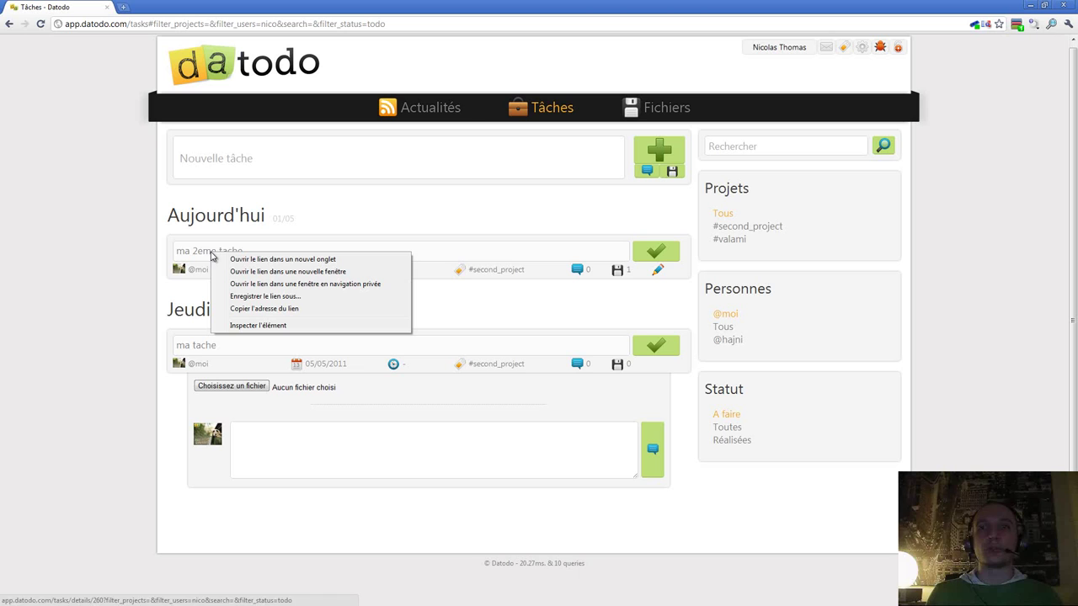
left_click(259, 261)
key("ctrl+Tab")
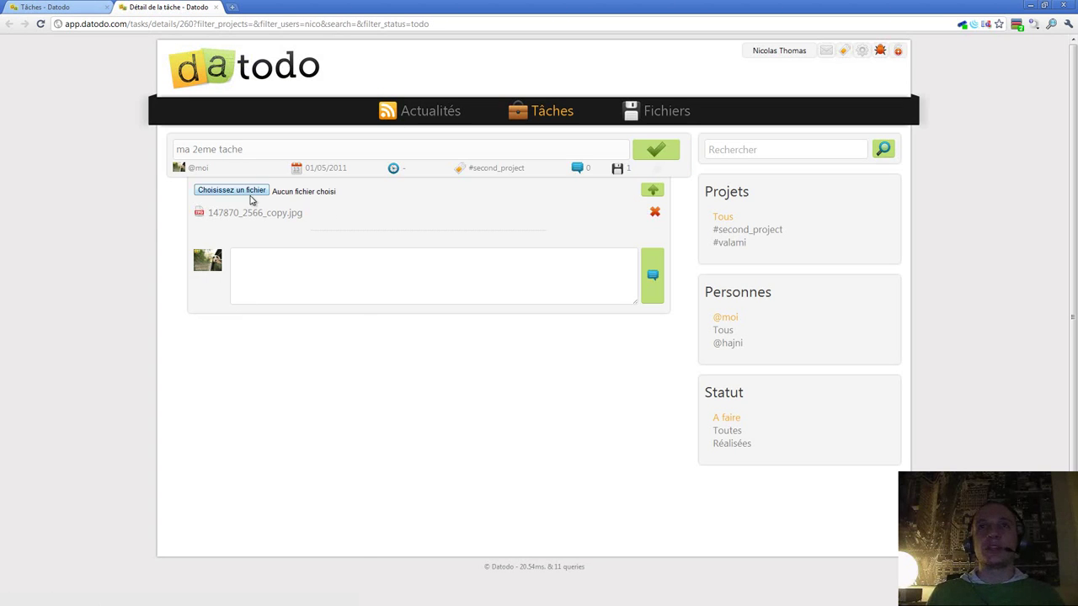
left_click(72, 7)
left_click(156, 8)
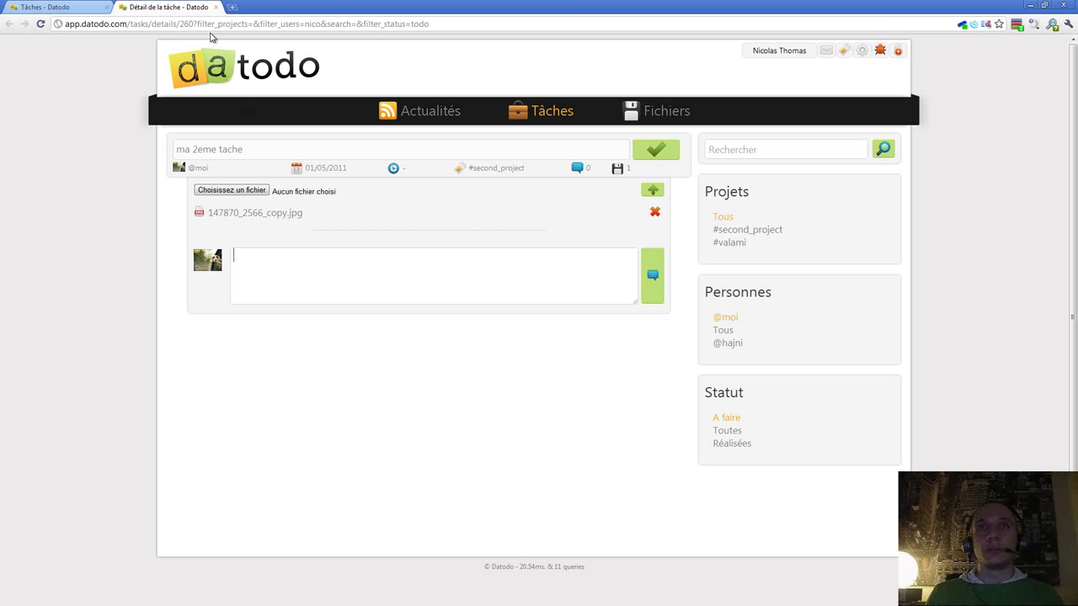
left_click(82, 9)
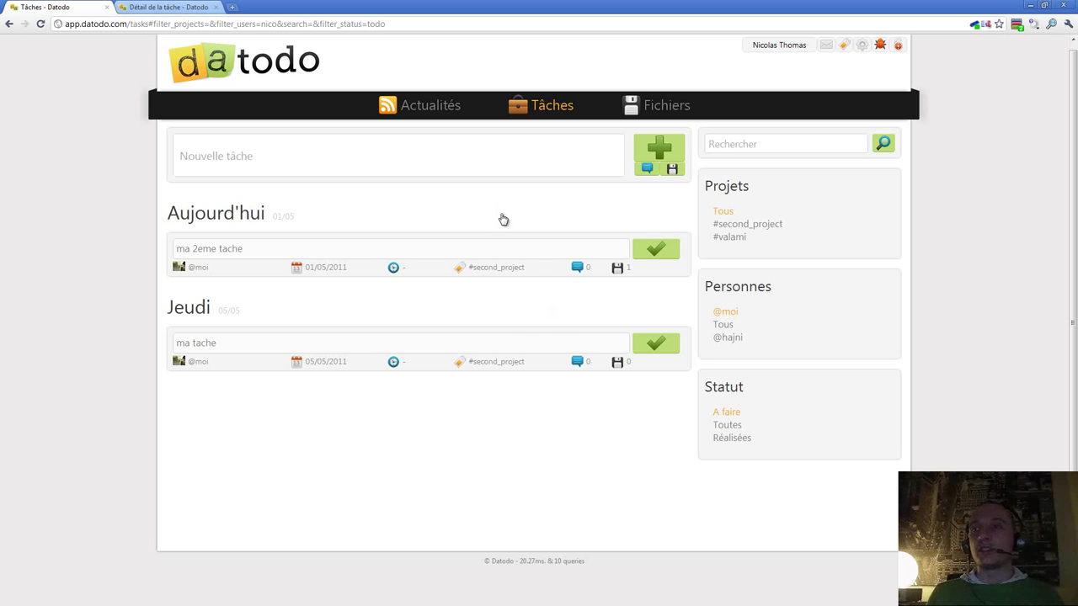
Delete the attached file 147870_2566_copy.jpg from "ma 2eme tache" in the task list.
left_click(618, 268)
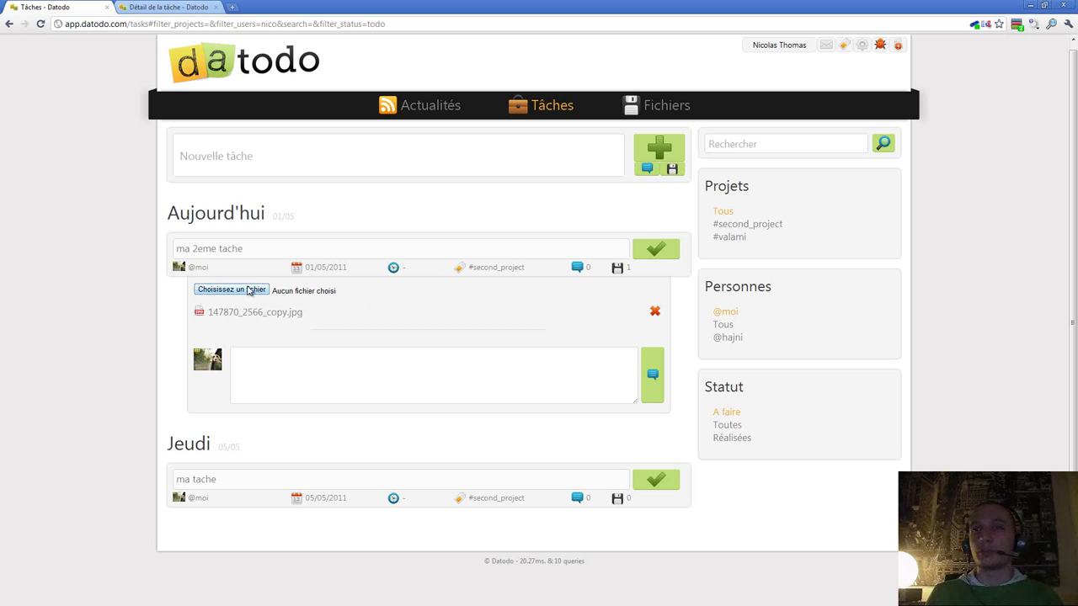
left_click(656, 314)
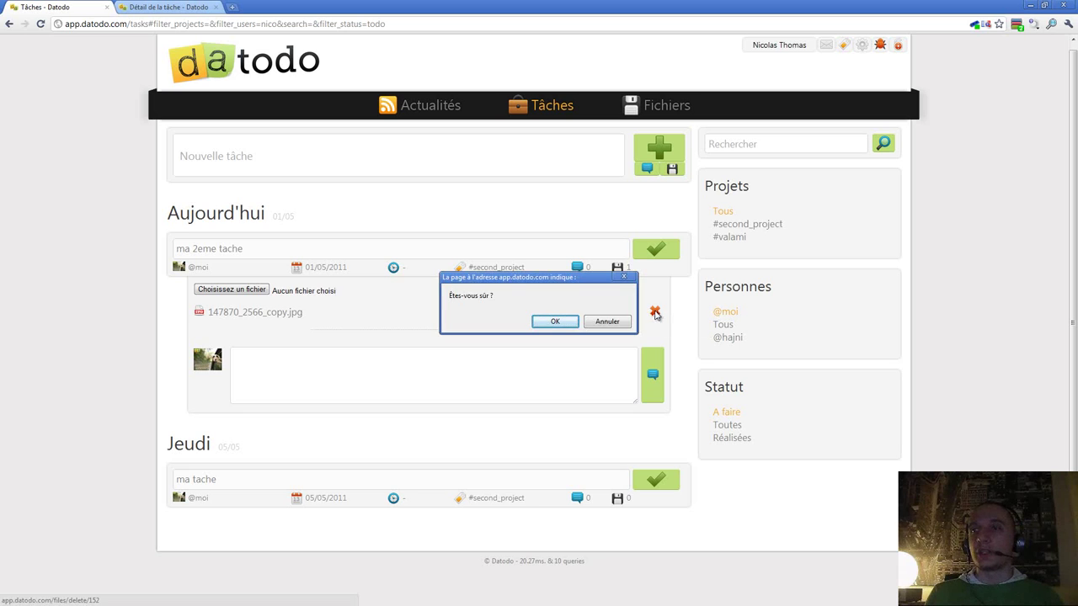
left_click(553, 322)
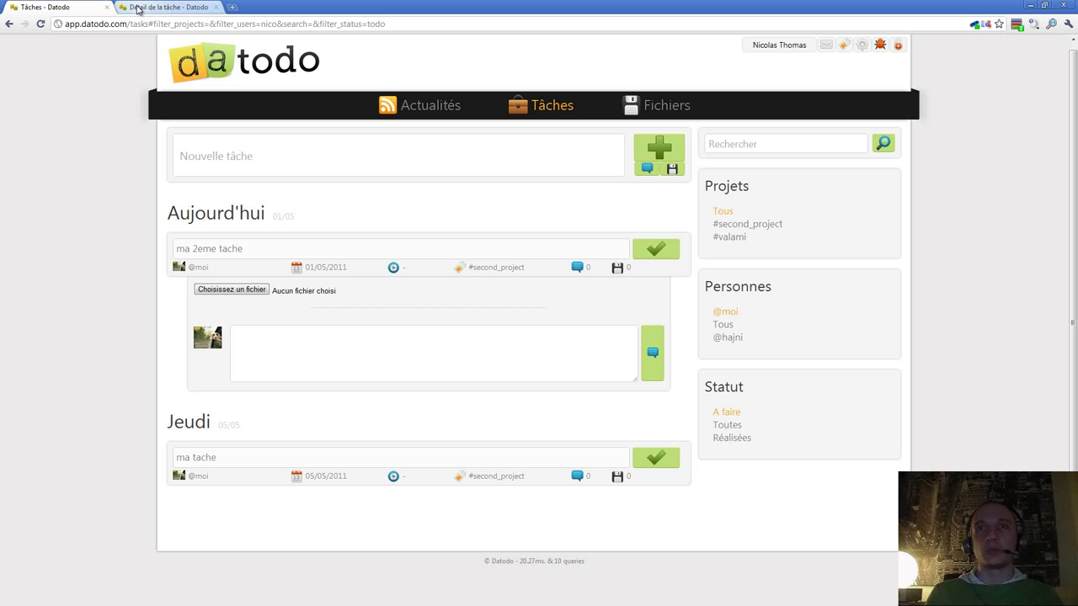
Reload the separate detail page of "ma 2eme tache", view its file chooser without picking a file, and return to the task list.
left_click(146, 9)
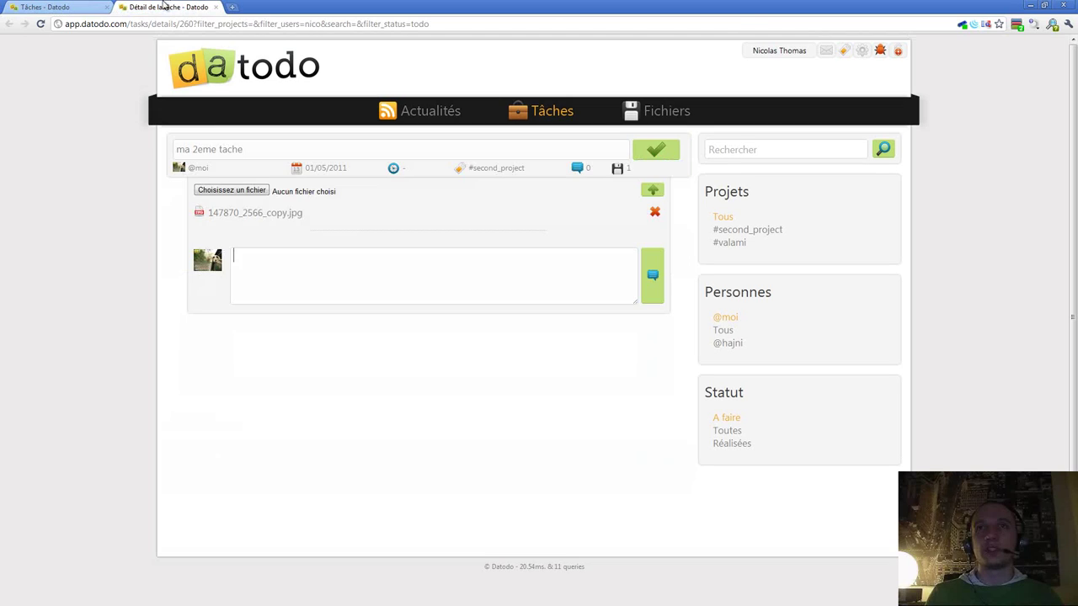
left_click(40, 25)
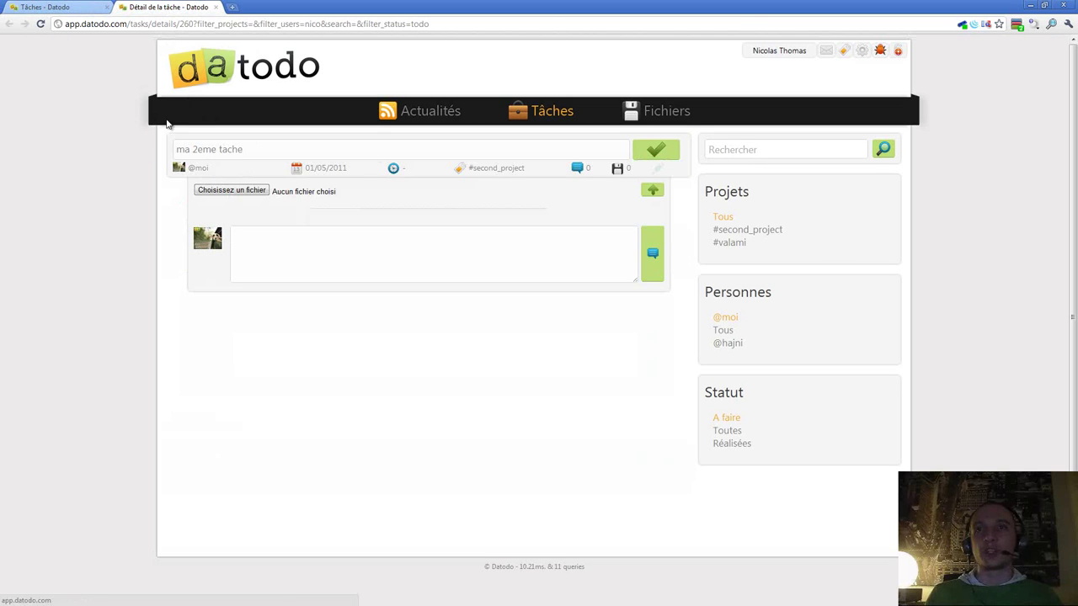
left_click(232, 191)
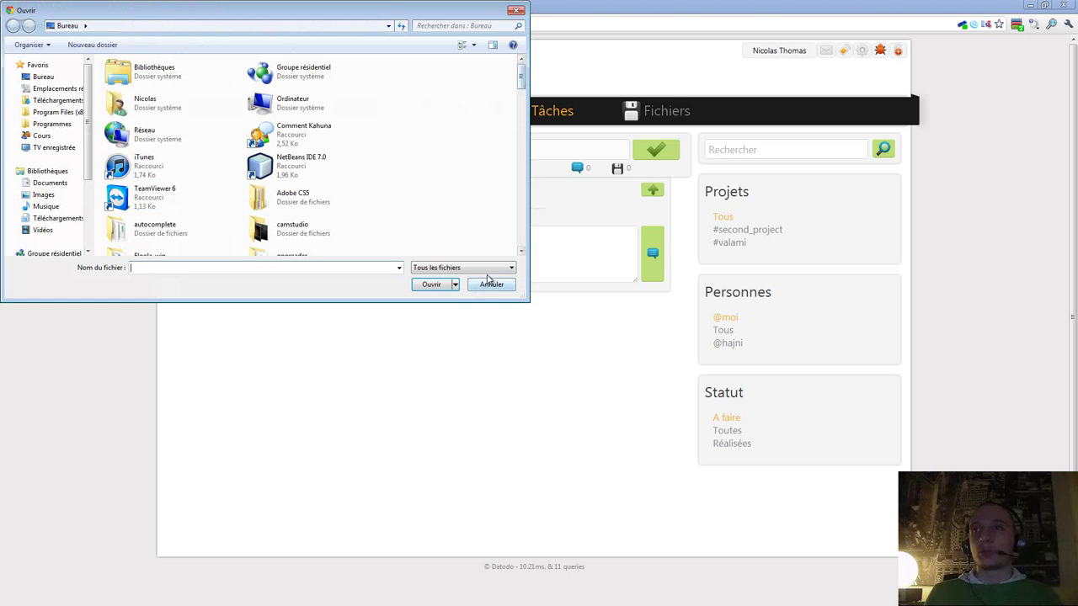
left_click(503, 286)
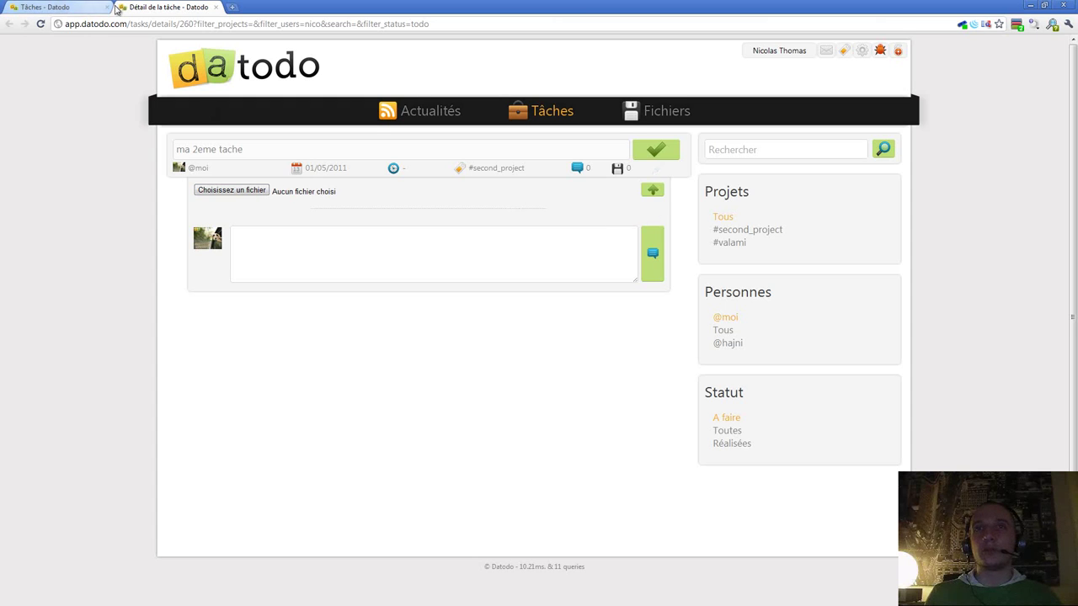
left_click(61, 10)
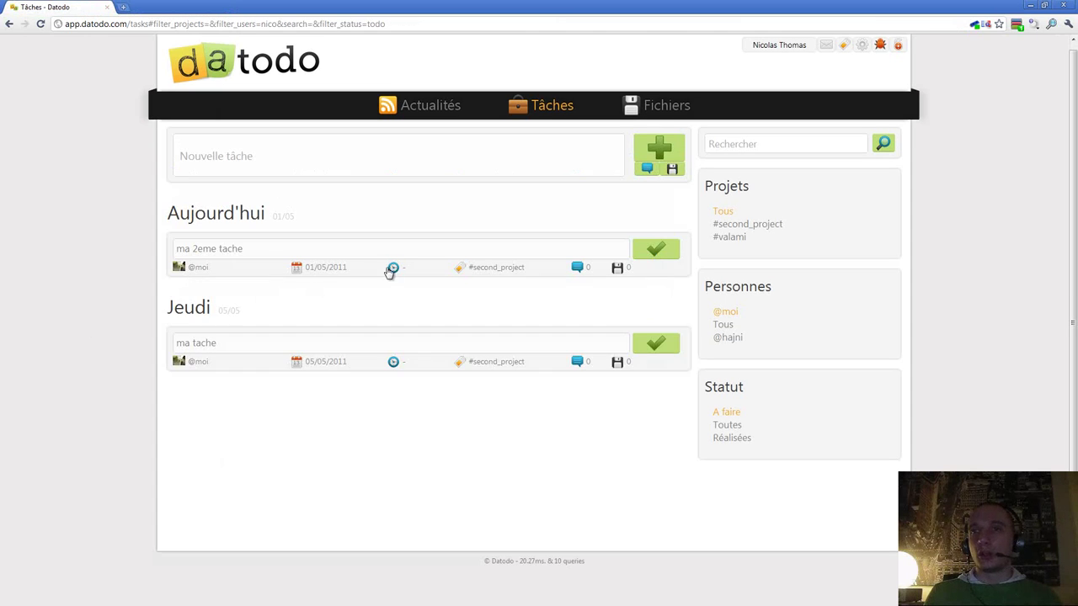
Attach the desktop image 147870_2566.jpg to the task "ma 2eme tache".
left_click(617, 271)
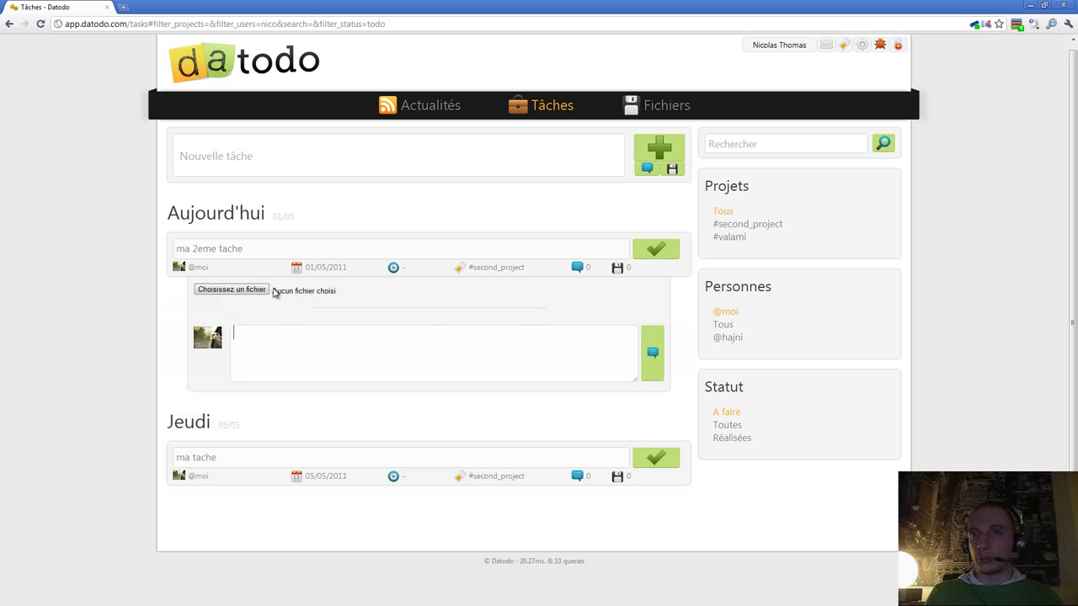
left_click(249, 291)
scroll(305, 124, "down", 5)
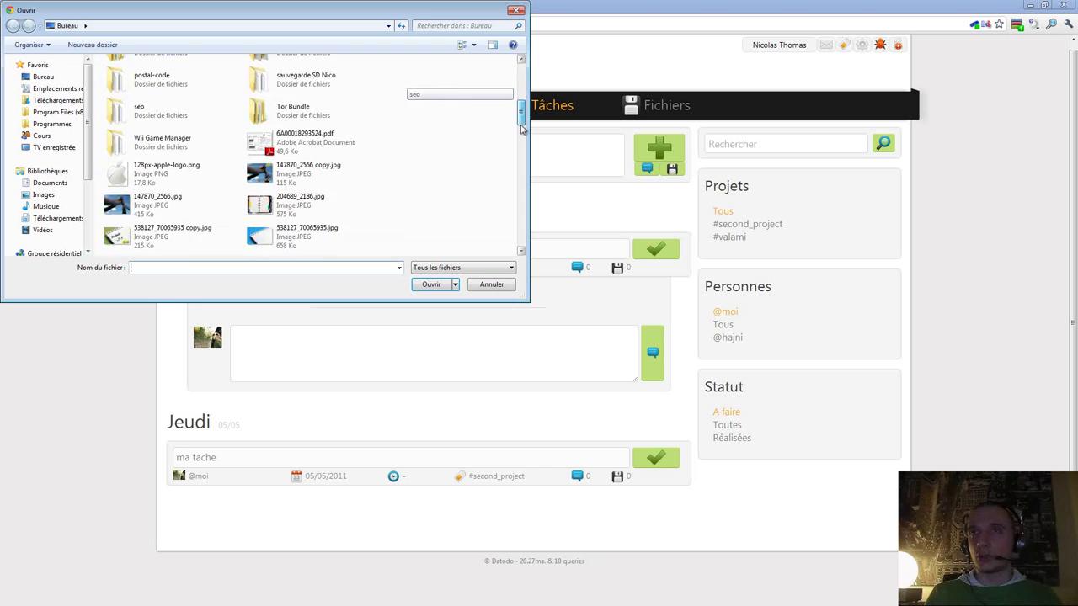
double_click(156, 150)
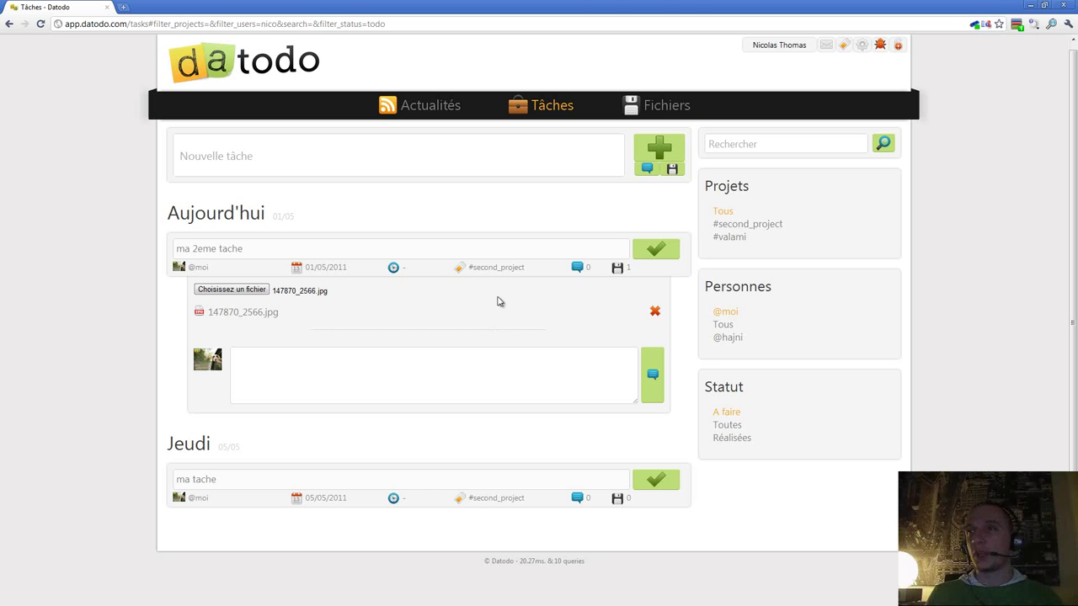
Start and cancel the inline deletion of 147870_2566.jpg, delete it instead from the task's detail page in a separate tab, and close that tab.
left_click(653, 316)
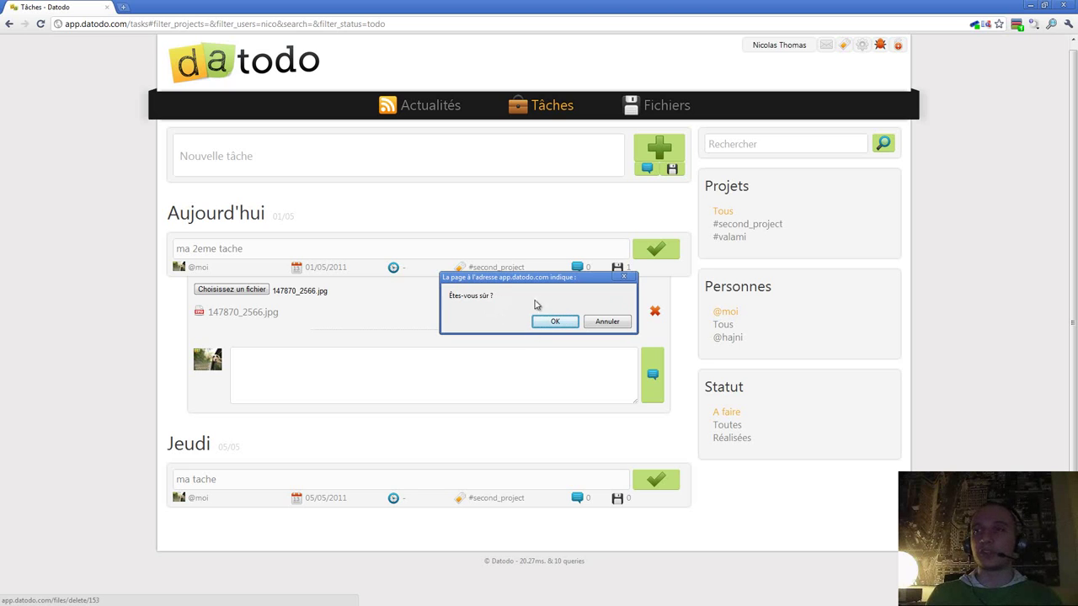
left_click(607, 322)
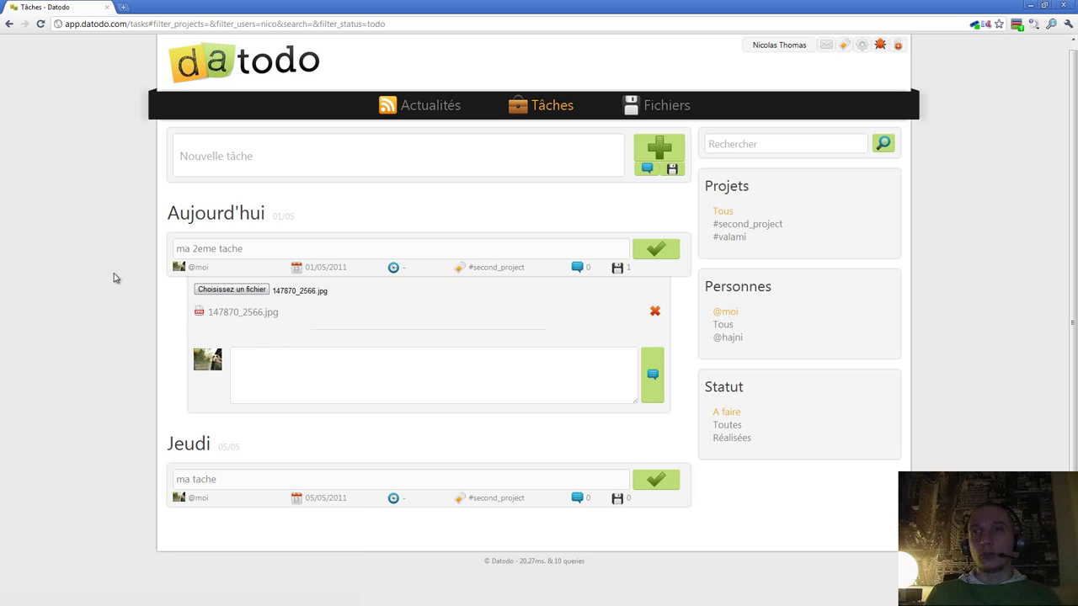
middle_click(212, 251)
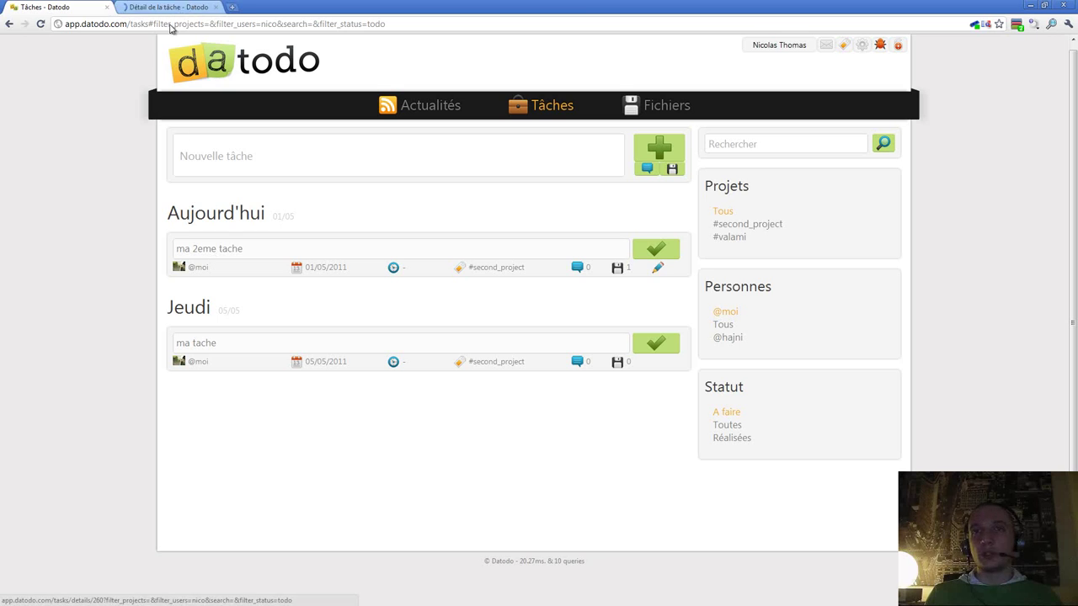
key("ctrl+Tab")
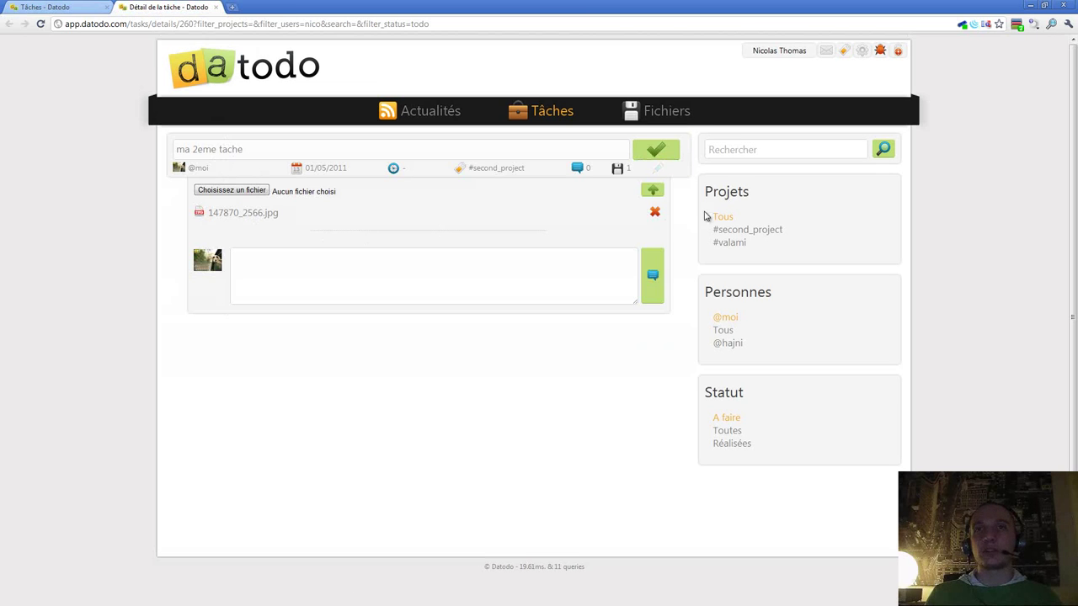
left_click(654, 211)
left_click(565, 326)
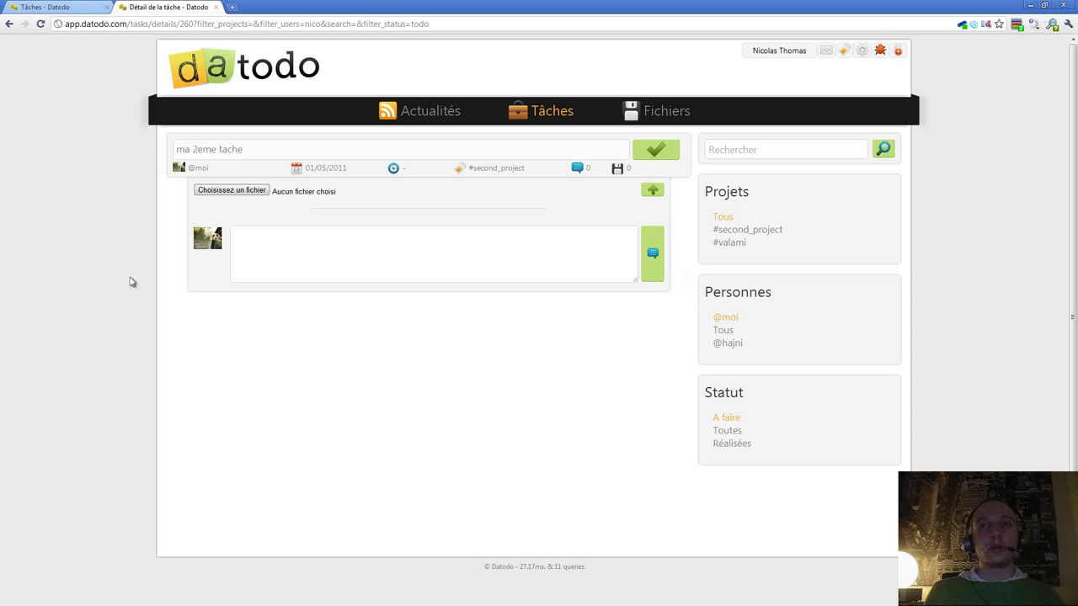
middle_click(135, 7)
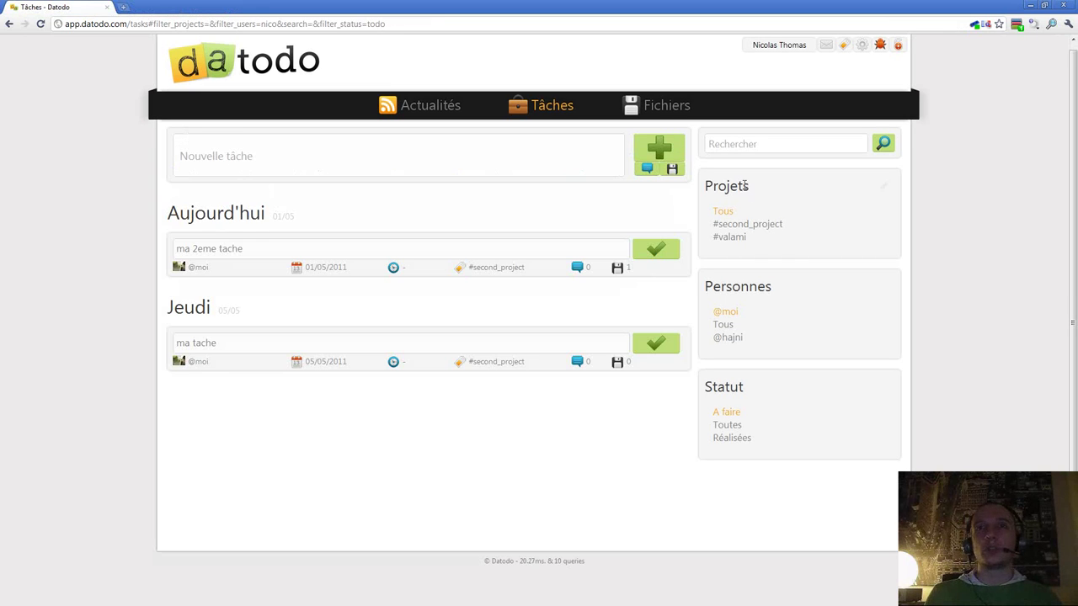